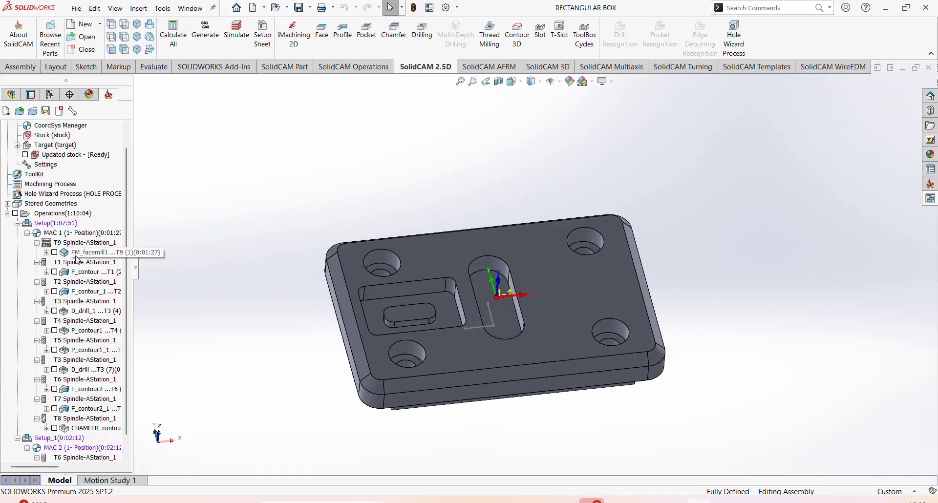
# Open the FM_facemill1 operation for editing and choose MAC 1 (1- Position) as its coordinate system
pyautogui.click(84, 255)
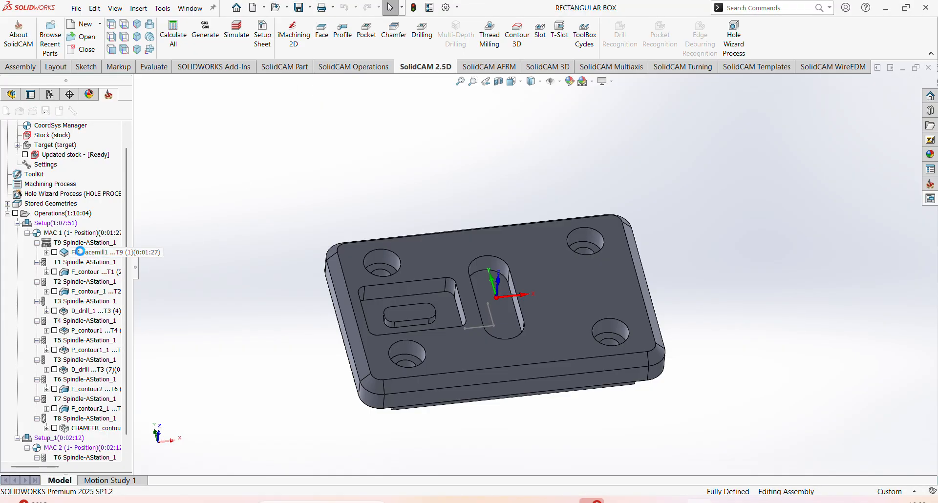
pyautogui.doubleClick(83, 253)
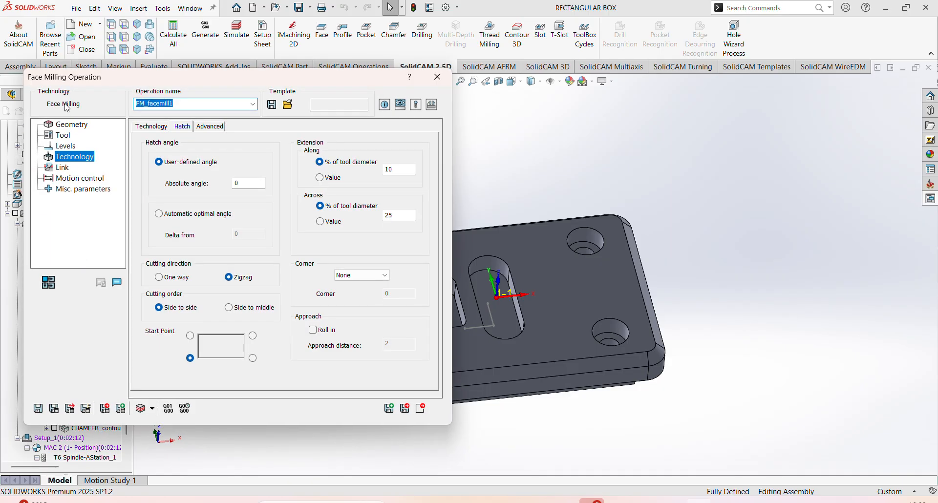
pyautogui.click(71, 125)
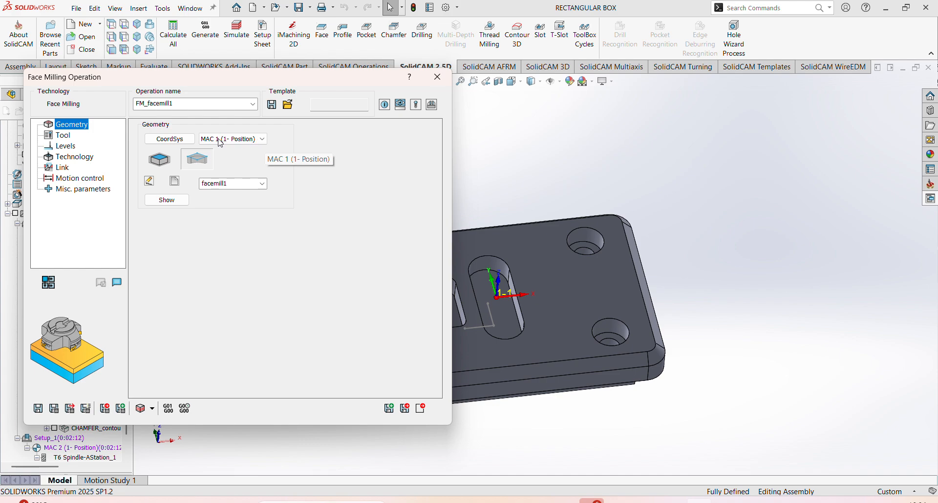
pyautogui.click(264, 141)
pyautogui.click(244, 149)
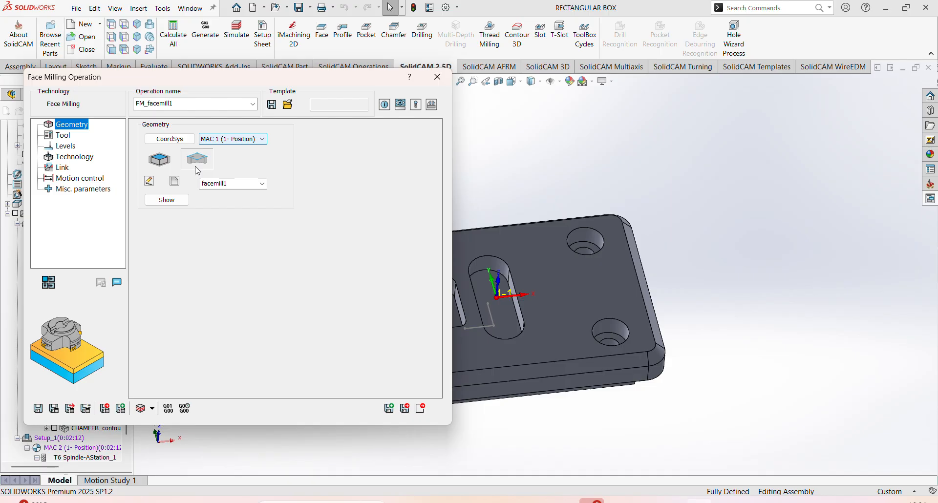
pyautogui.click(214, 168)
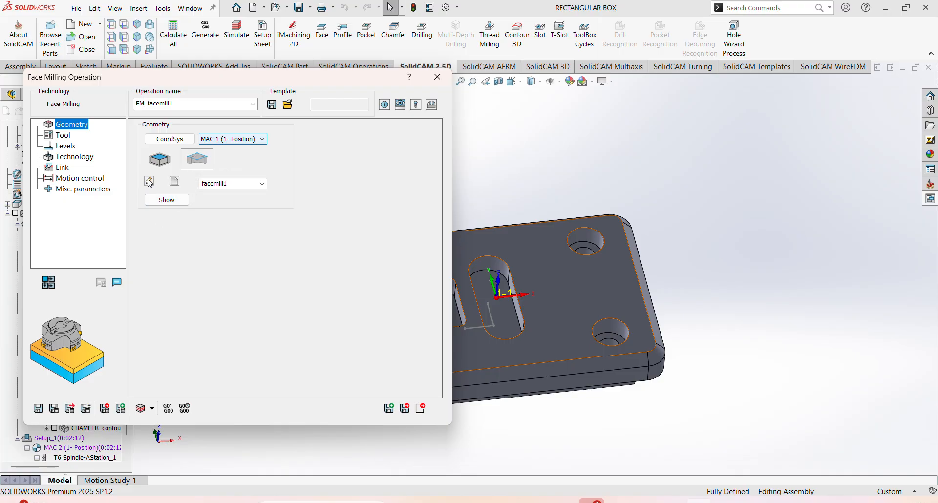
# Redefine the face milling geometry as a Profile type, using the outer boundary of the plate's top face as the chain
pyautogui.scroll(5, 499, 253)
pyautogui.scroll(-4, 470, 277)
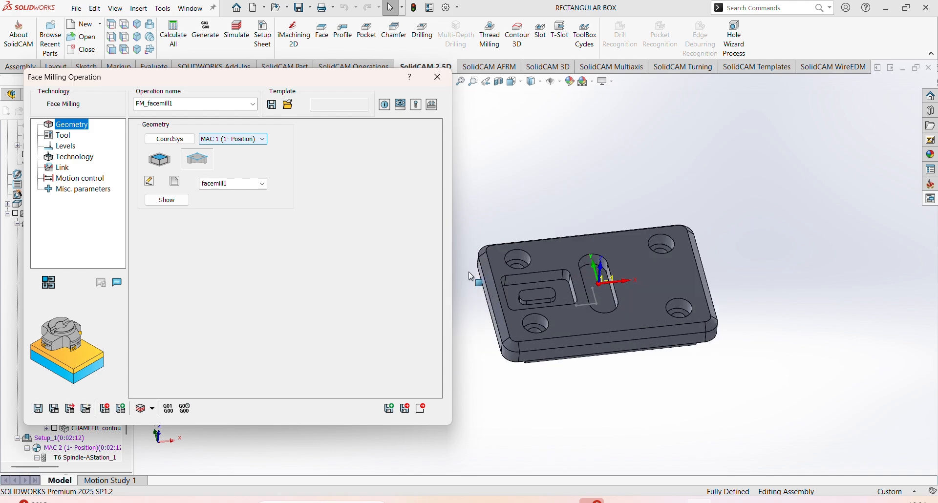
pyautogui.click(149, 181)
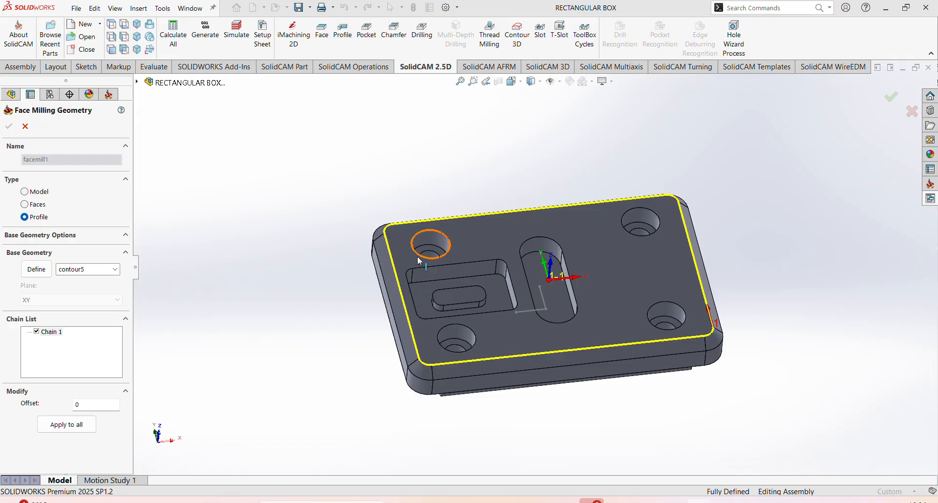
pyautogui.click(25, 193)
pyautogui.click(26, 206)
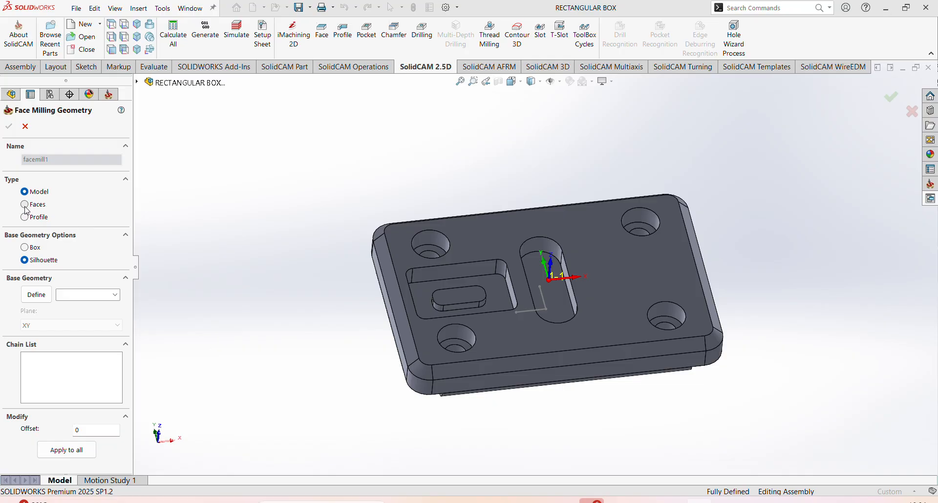
pyautogui.click(25, 218)
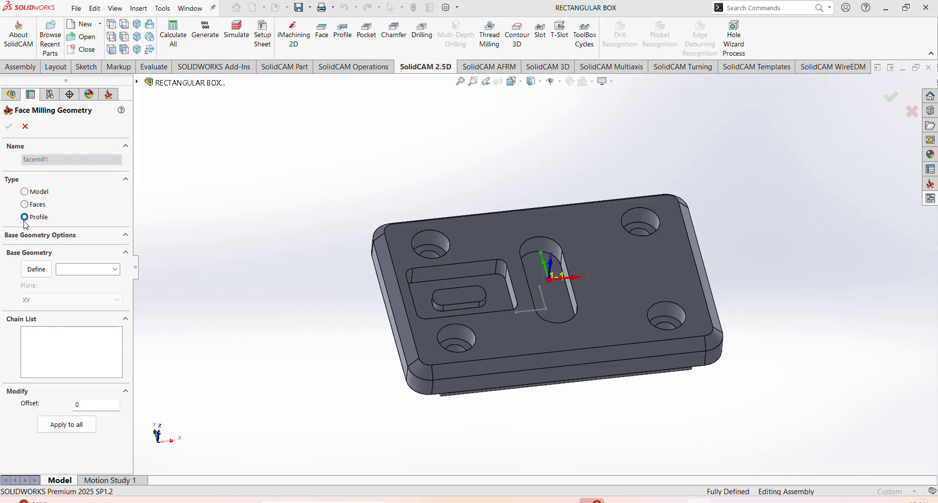
pyautogui.click(43, 272)
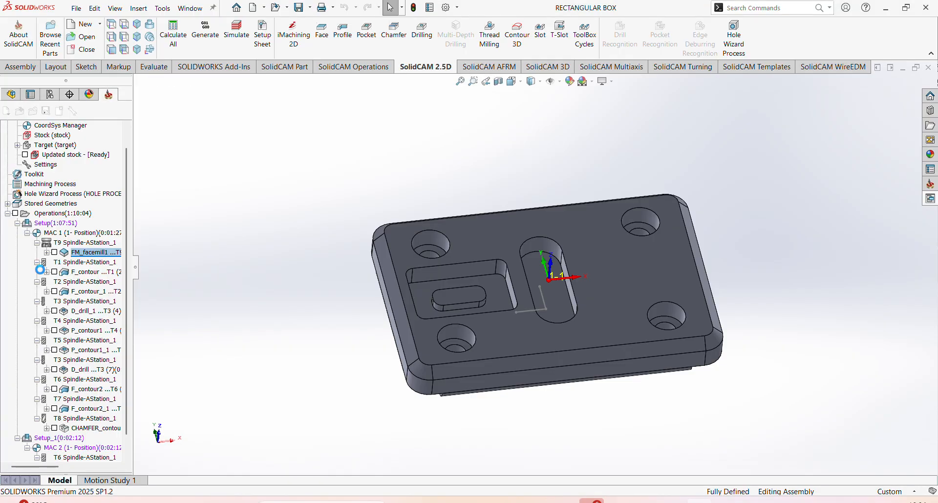
pyautogui.click(617, 273)
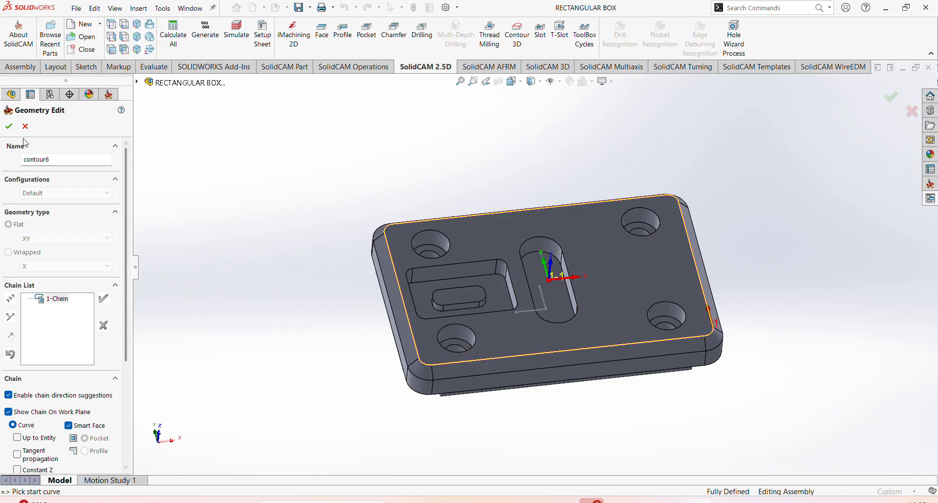
pyautogui.click(9, 126)
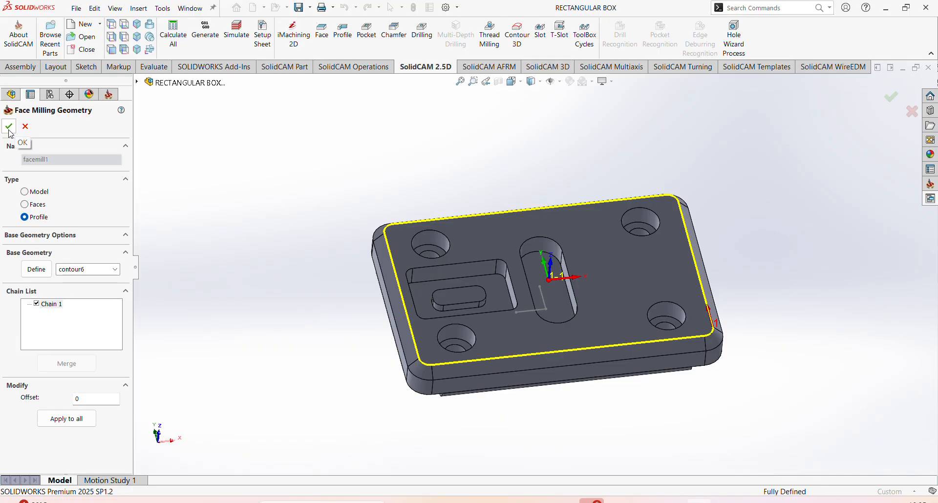
pyautogui.click(9, 127)
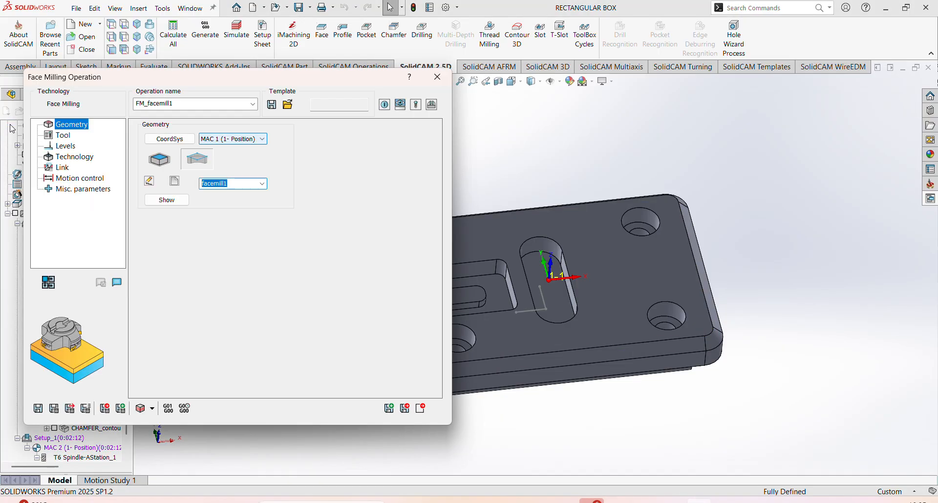
# Assign tool 9, the 63 FACE MILL, to the face milling operation from the tool table
pyautogui.click(66, 138)
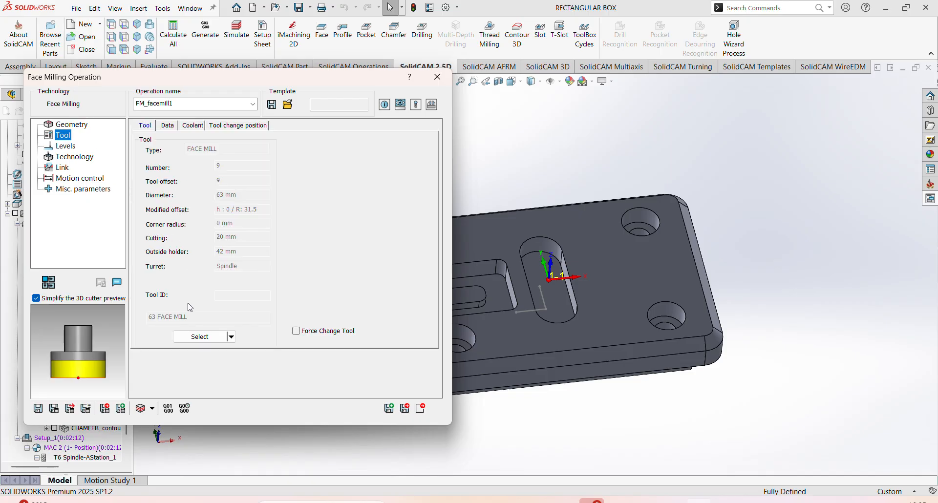
pyautogui.click(204, 337)
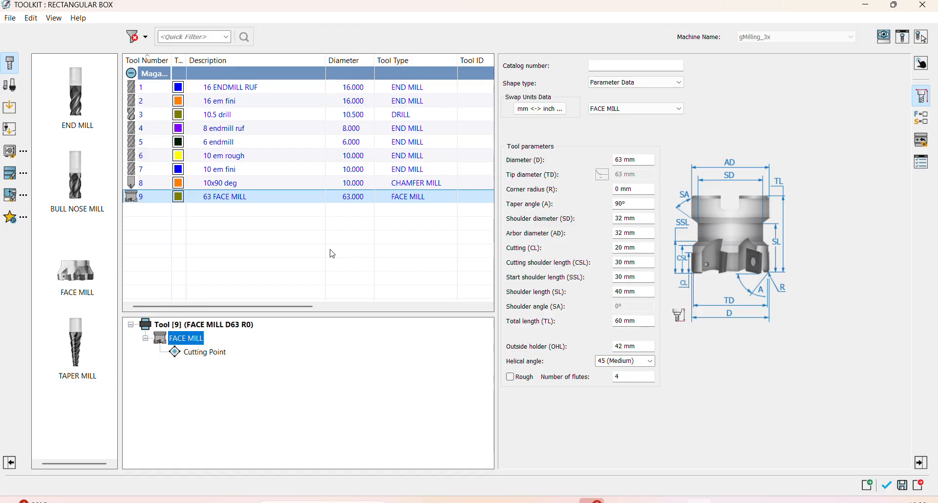
pyautogui.doubleClick(230, 200)
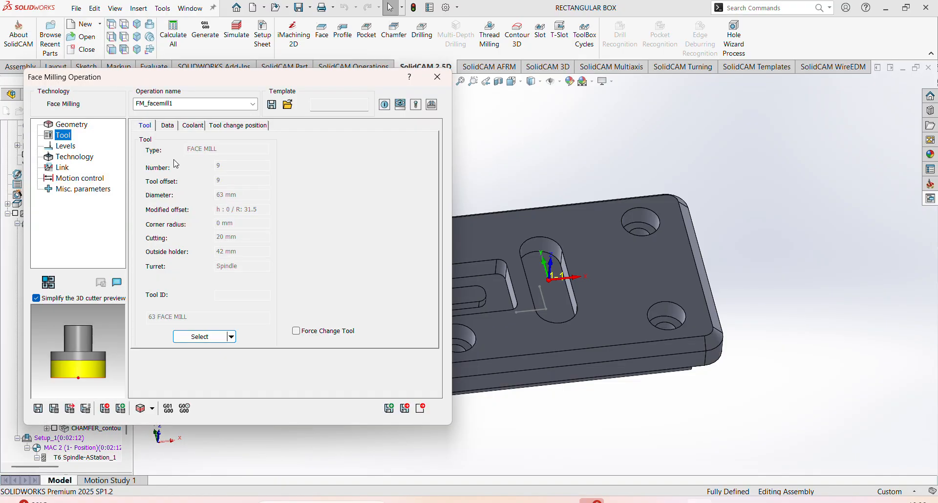
# Turn off the separate finish feed XY and spin finish values in the tool data, and enter a new spin rate in rpm
pyautogui.click(168, 128)
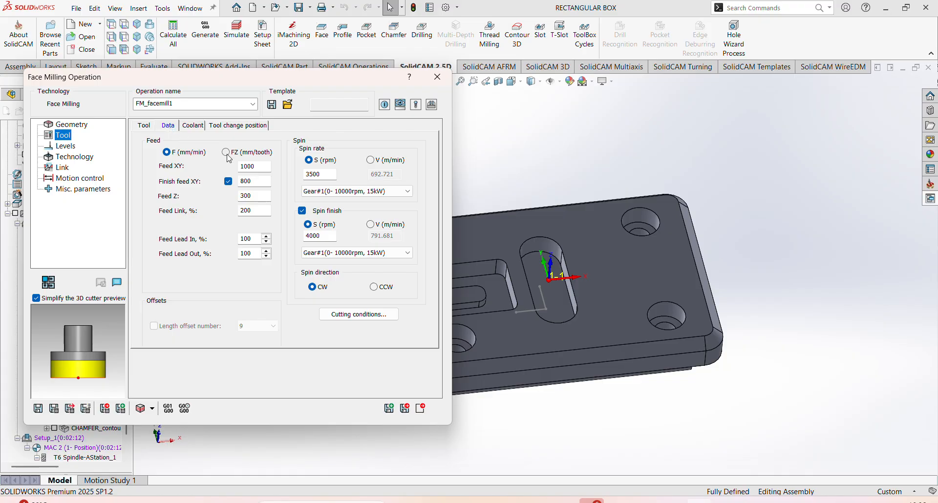
pyautogui.click(228, 181)
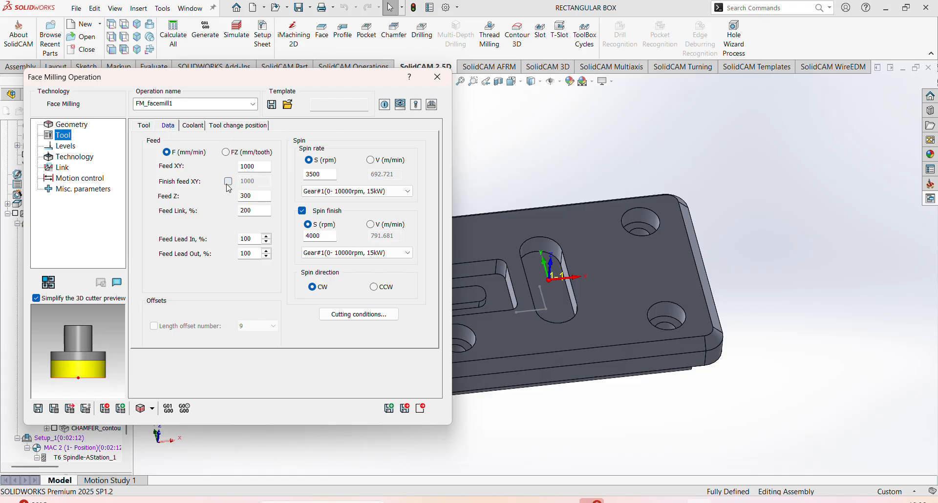
pyautogui.click(303, 211)
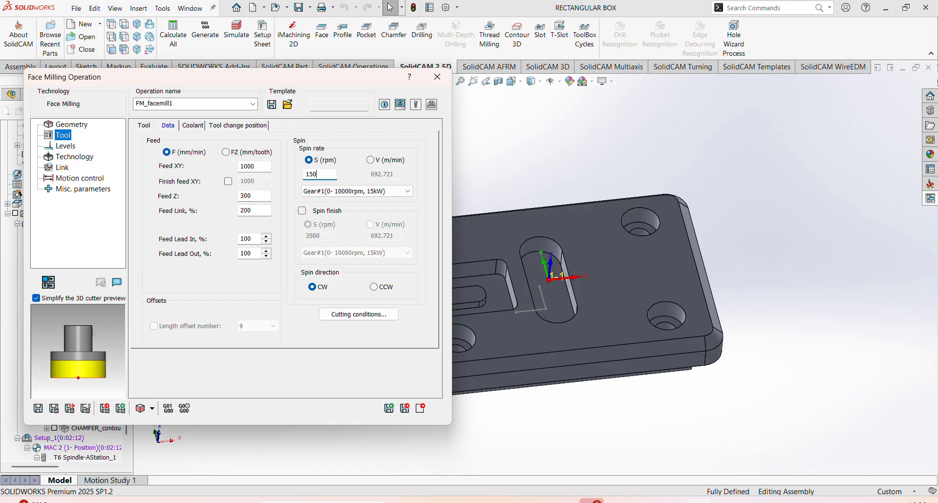
pyautogui.click(260, 167)
# Pick the plate's top face as the upper milling level and set the upper level delta to 1
pyautogui.click(68, 146)
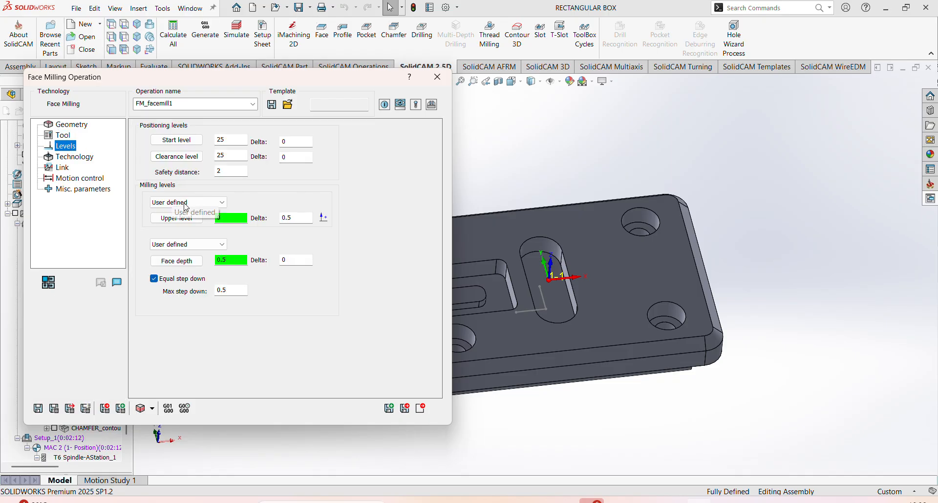
pyautogui.click(190, 219)
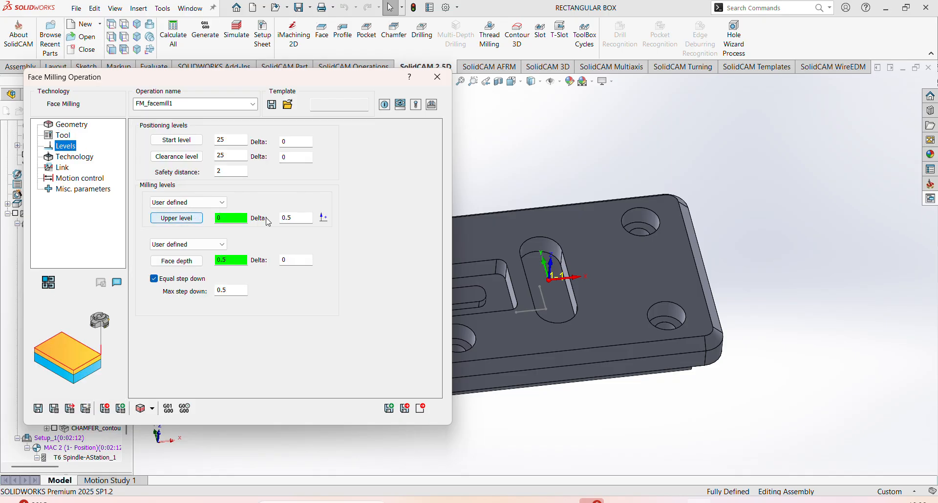
pyautogui.click(617, 249)
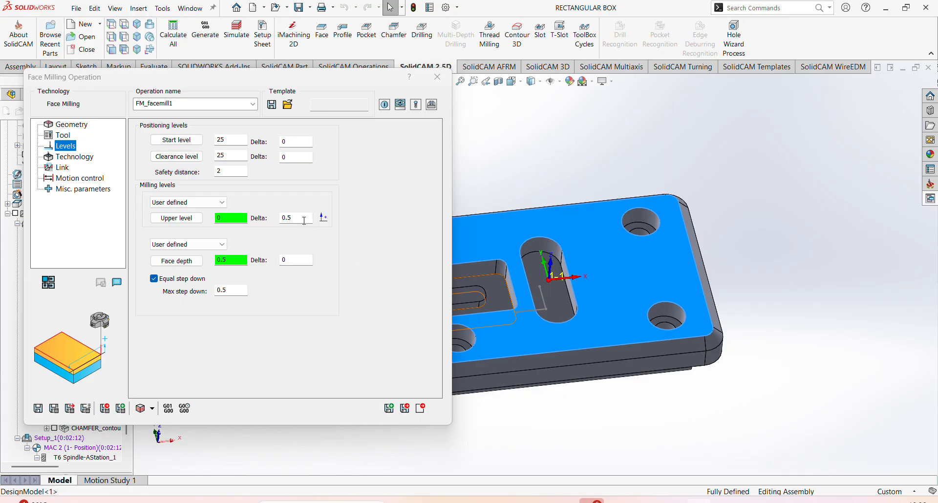
pyautogui.doubleClick(305, 220)
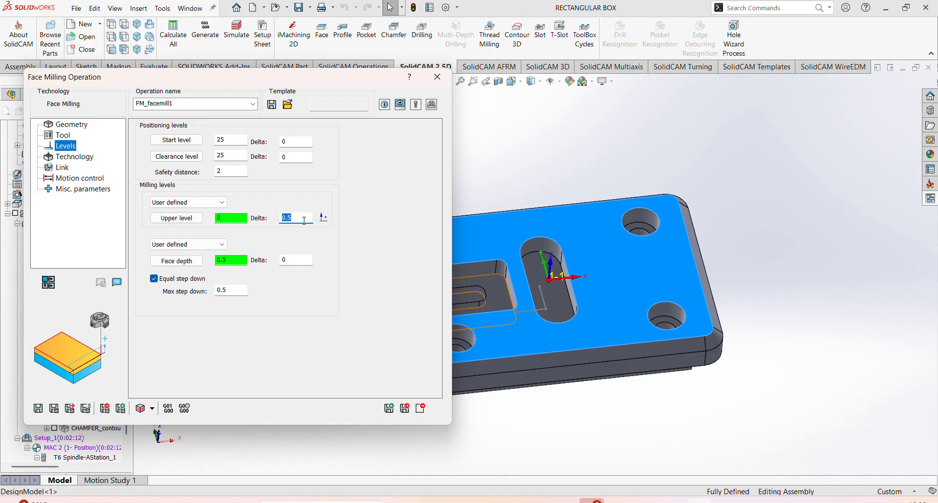
pyautogui.press('BackSpace')
# Define the face depth by picking the plate's top face as the lower level
pyautogui.click(187, 268)
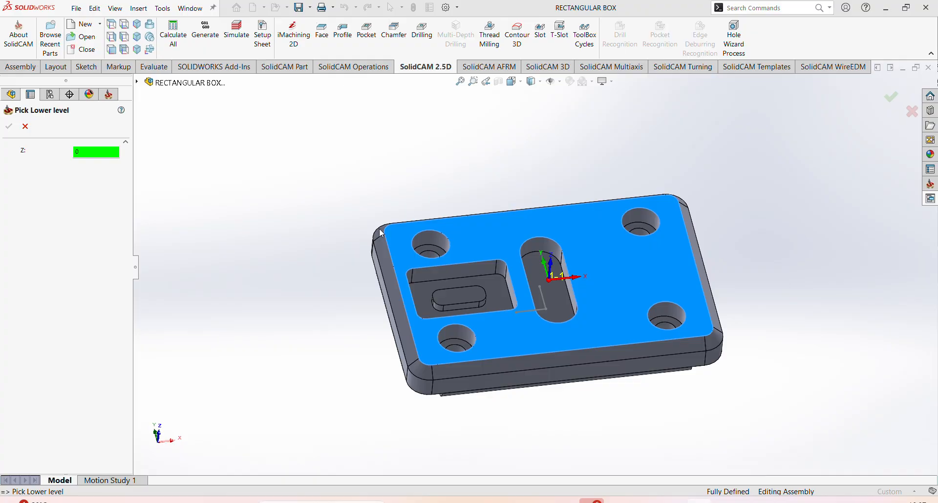
pyautogui.click(485, 234)
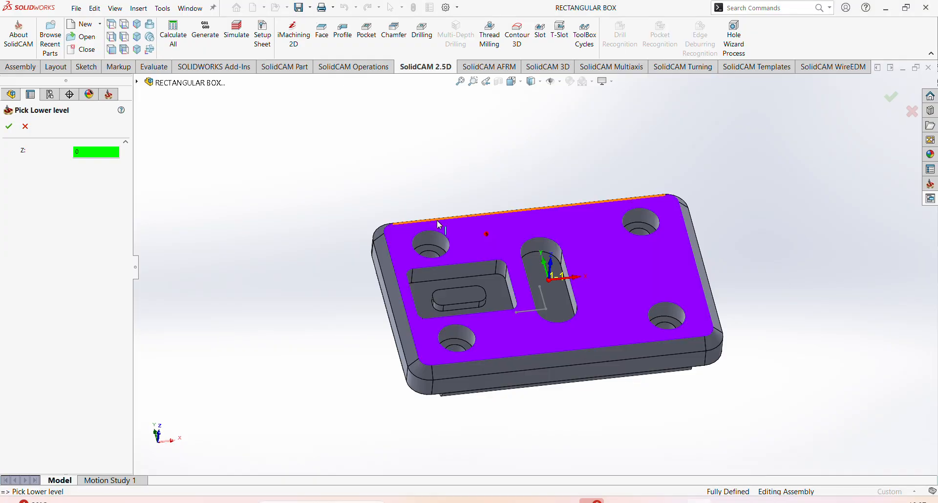
pyautogui.click(8, 126)
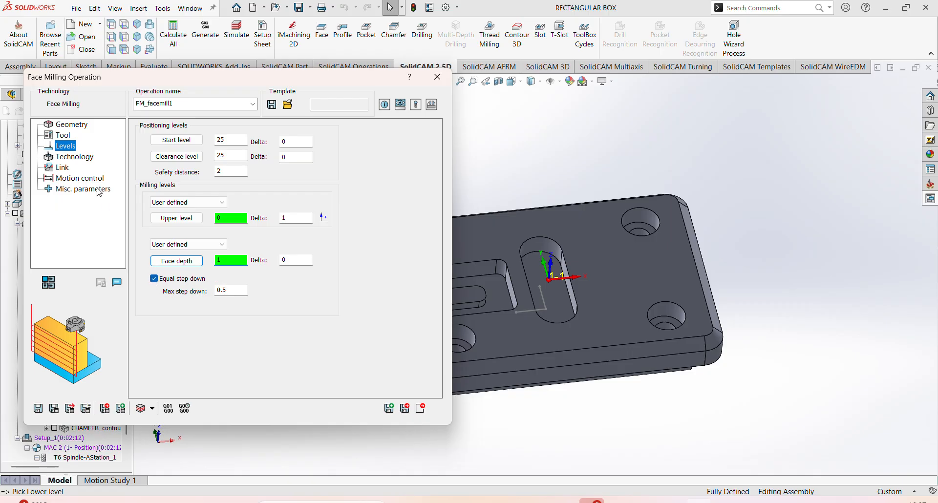
# Choose Hatch as the face milling technology and review its hatch and advanced settings
pyautogui.click(78, 156)
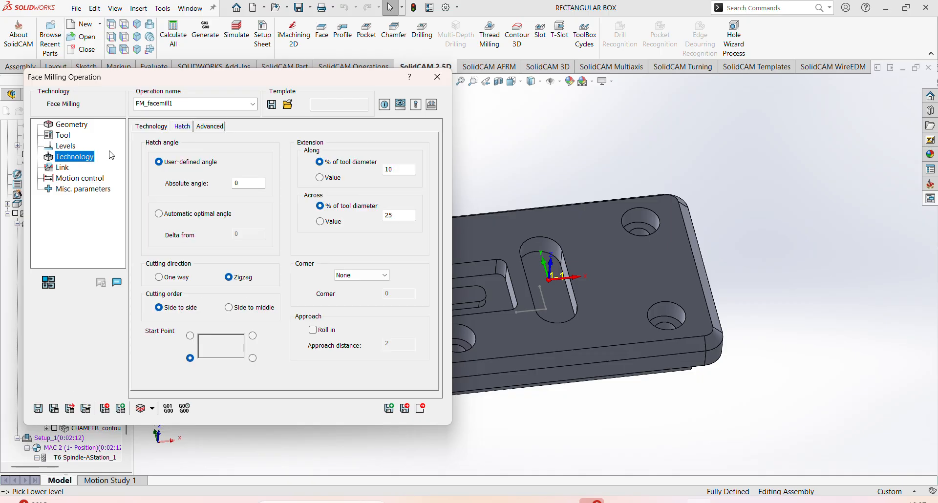
pyautogui.click(157, 127)
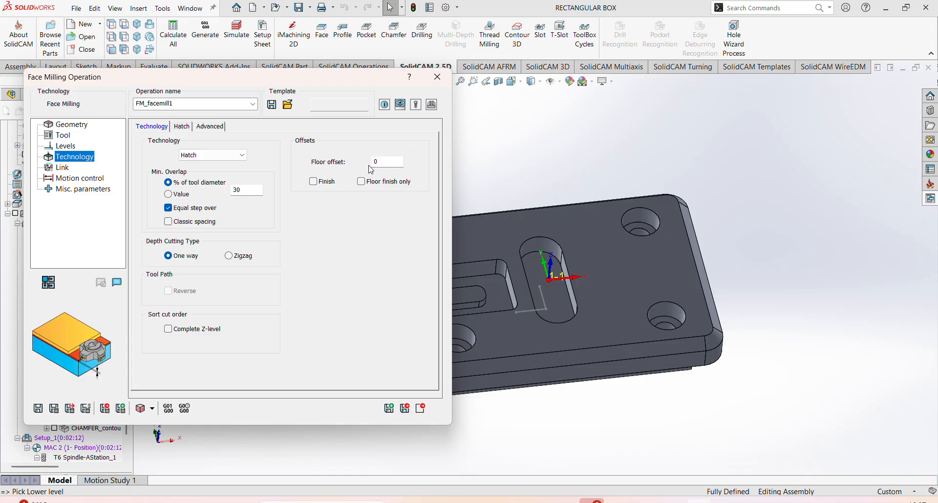
pyautogui.click(243, 156)
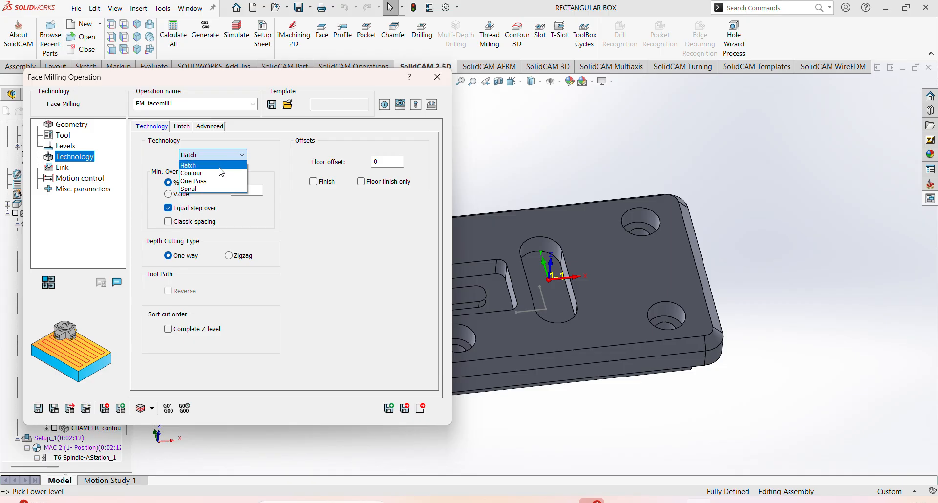
pyautogui.click(223, 166)
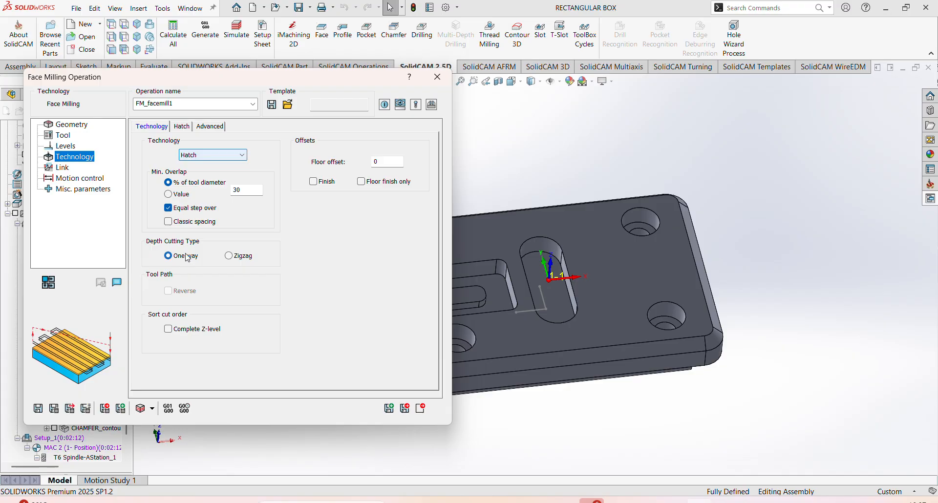
pyautogui.click(182, 126)
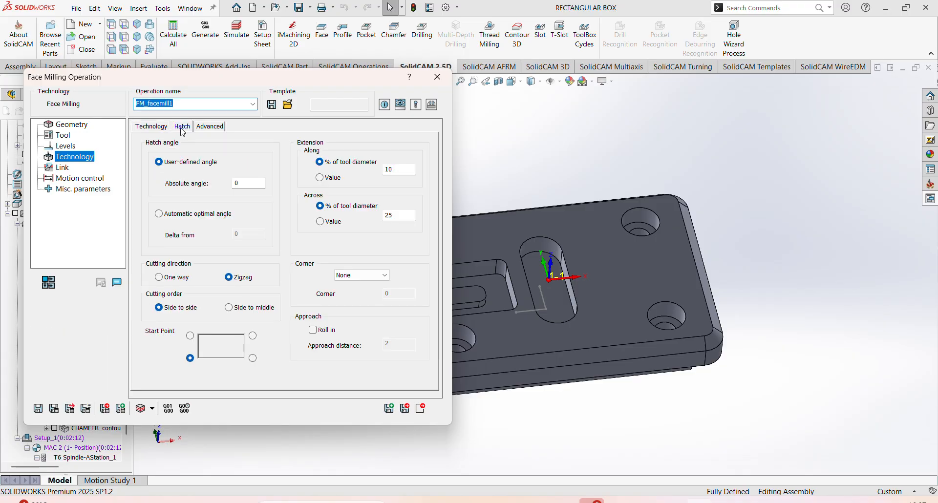
pyautogui.click(209, 127)
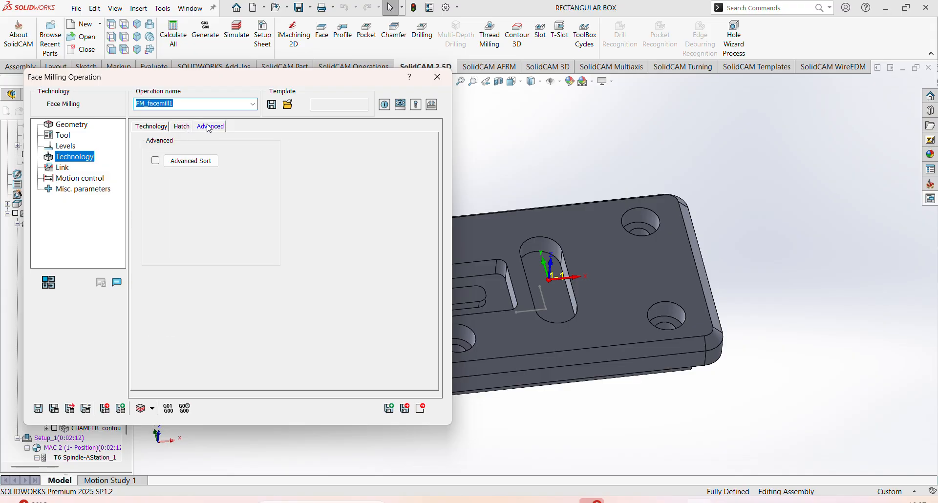
pyautogui.click(158, 127)
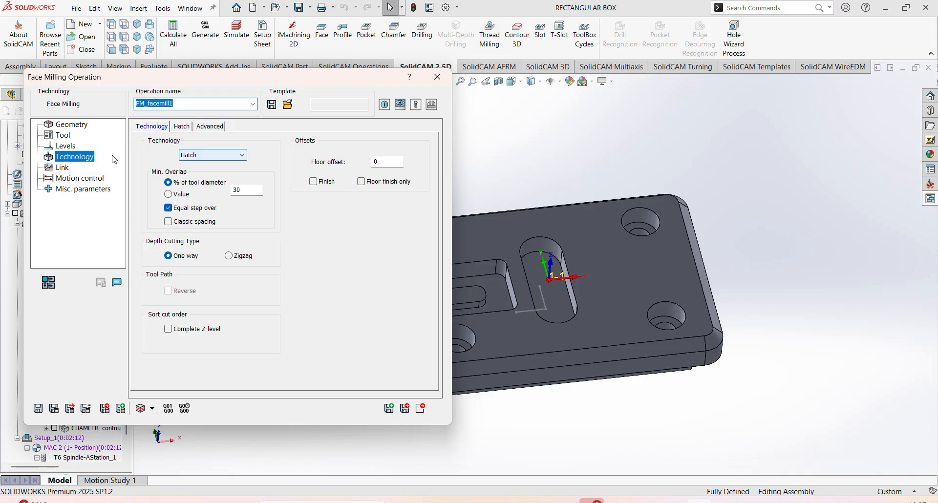
# Review the lead-in and lead-out link settings, and save and calculate the face milling operation
pyautogui.click(62, 169)
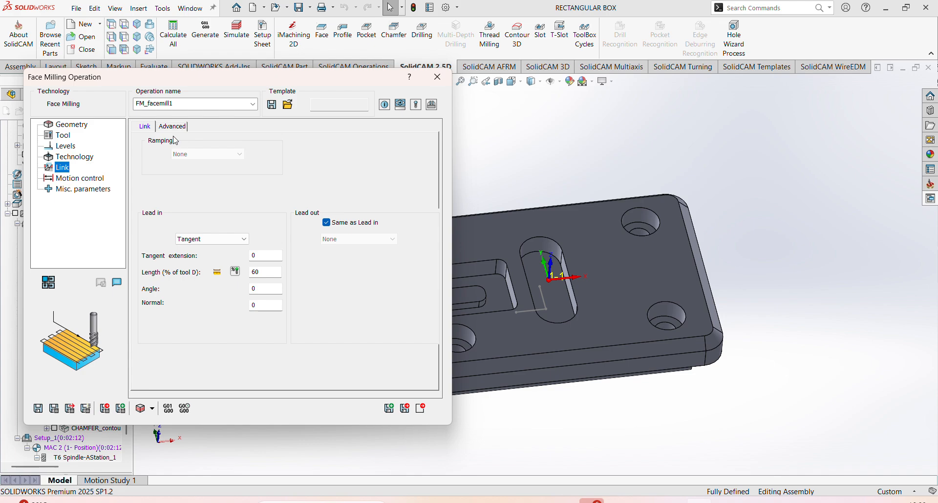
pyautogui.click(53, 408)
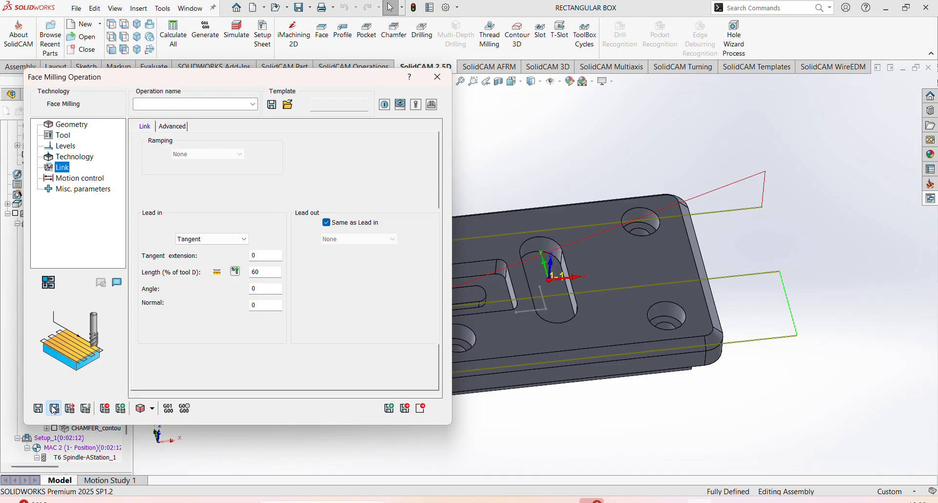
# Save the face milling operation and confirm calculating its toolpath again
pyautogui.click(54, 408)
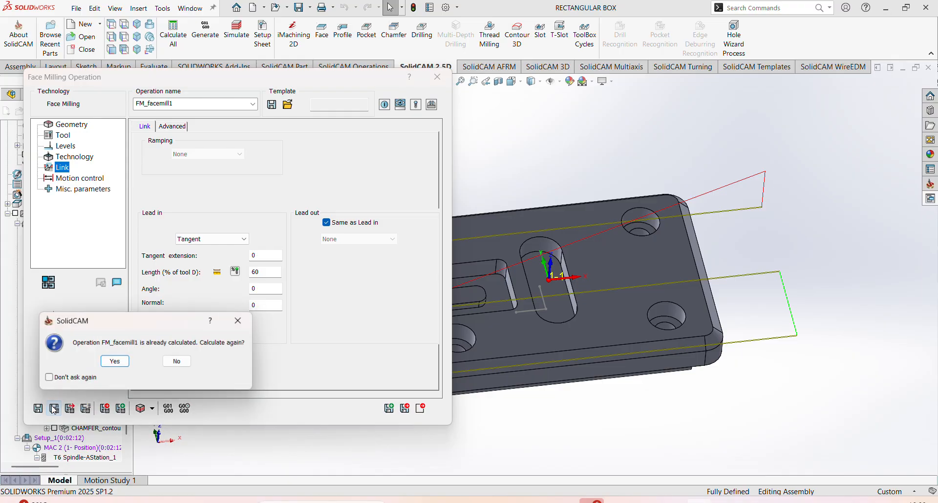
pyautogui.click(115, 362)
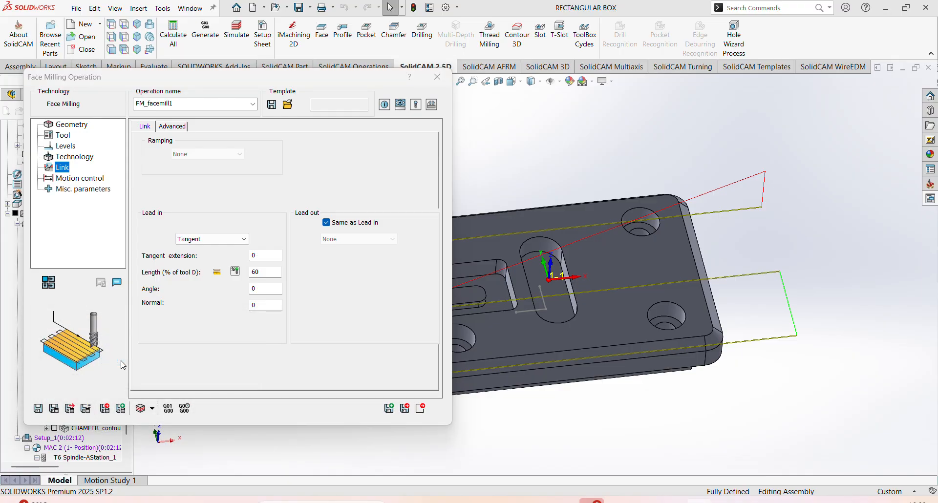
# Simulate the face milling operation in SolidVerify with the simulation speed reduced to near its slowest setting
pyautogui.click(141, 409)
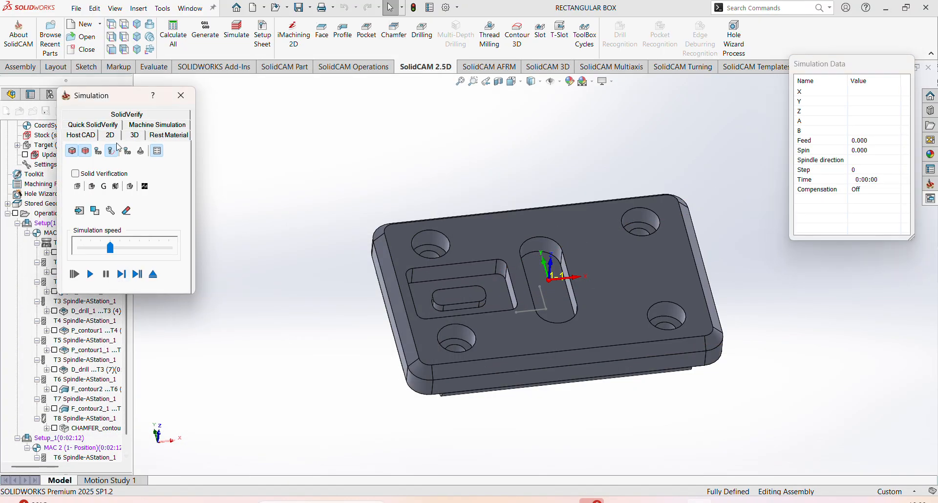
pyautogui.click(126, 115)
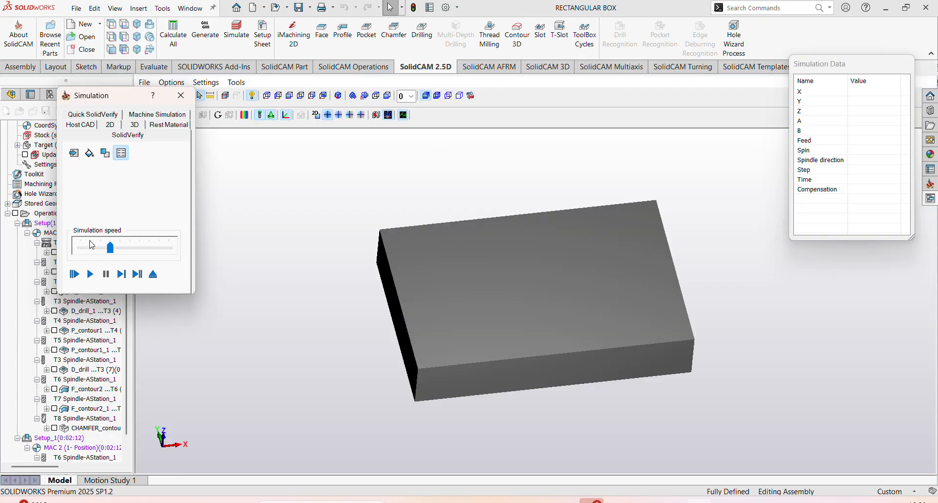
pyautogui.click(89, 250)
pyautogui.click(89, 251)
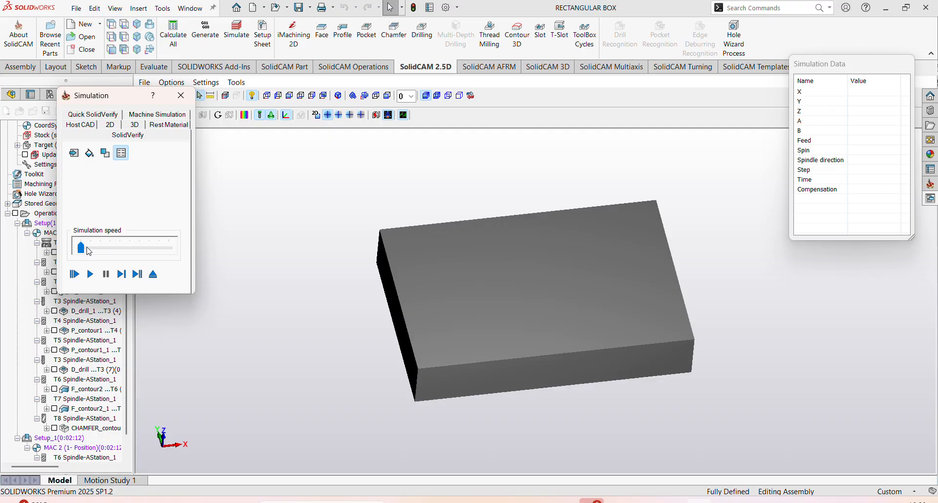
pyautogui.click(90, 275)
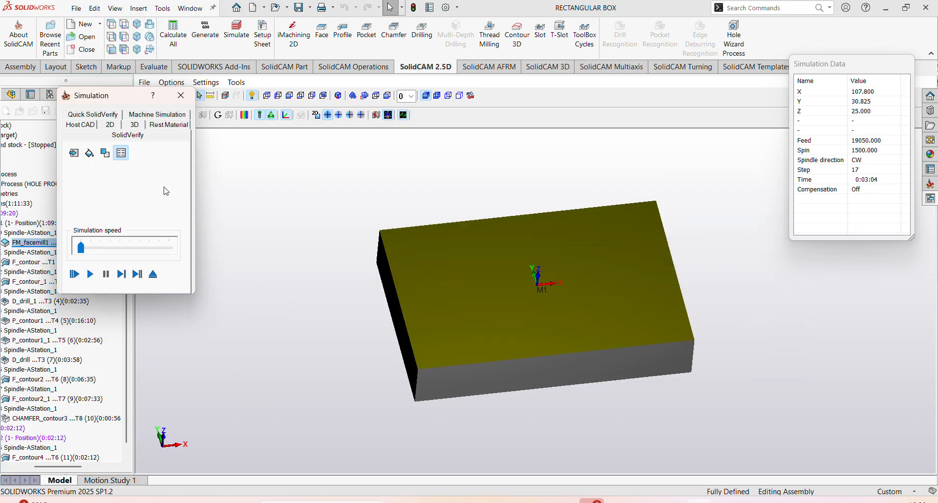
# Compare the machined stock with the target model using the existing tolerance colour ranges and no transparency
pyautogui.click(244, 115)
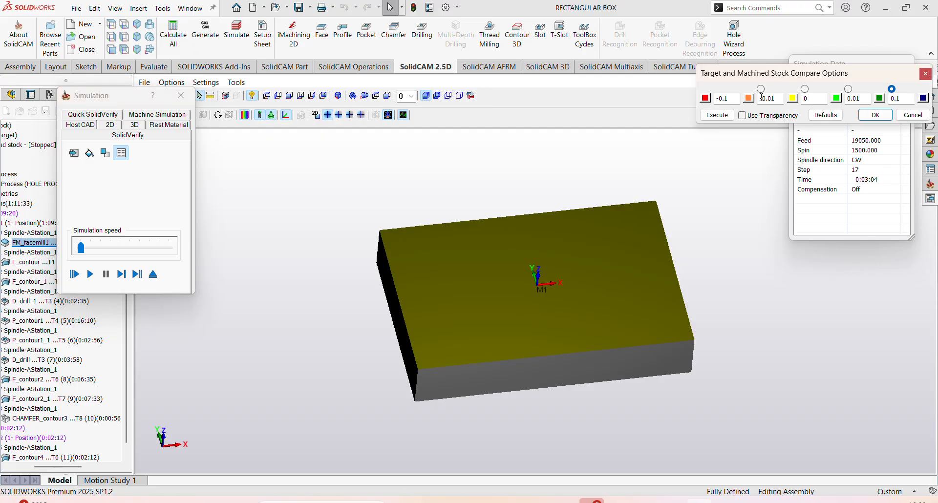
pyautogui.click(717, 115)
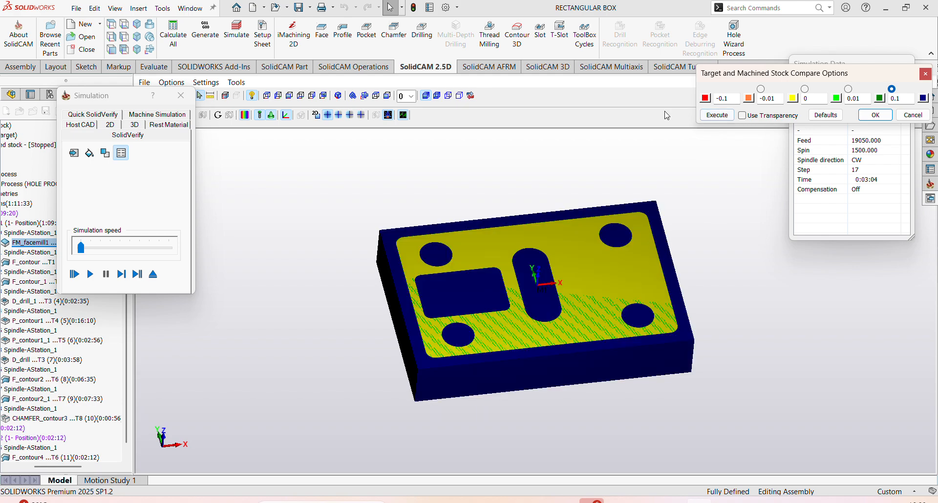